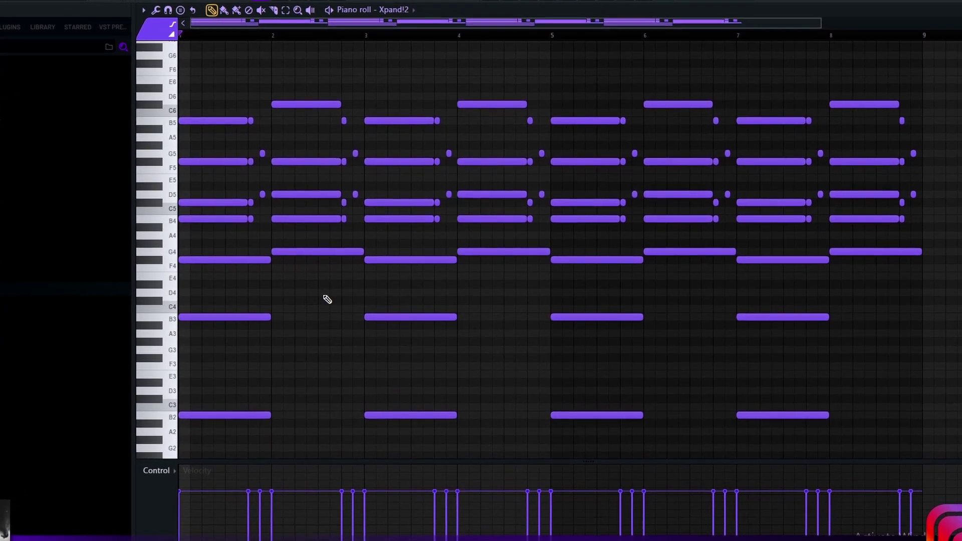
- Raise individual chord notes by semitones, lifting B4 voices to C5 and F#5
drag(945, 383, 216, 404)
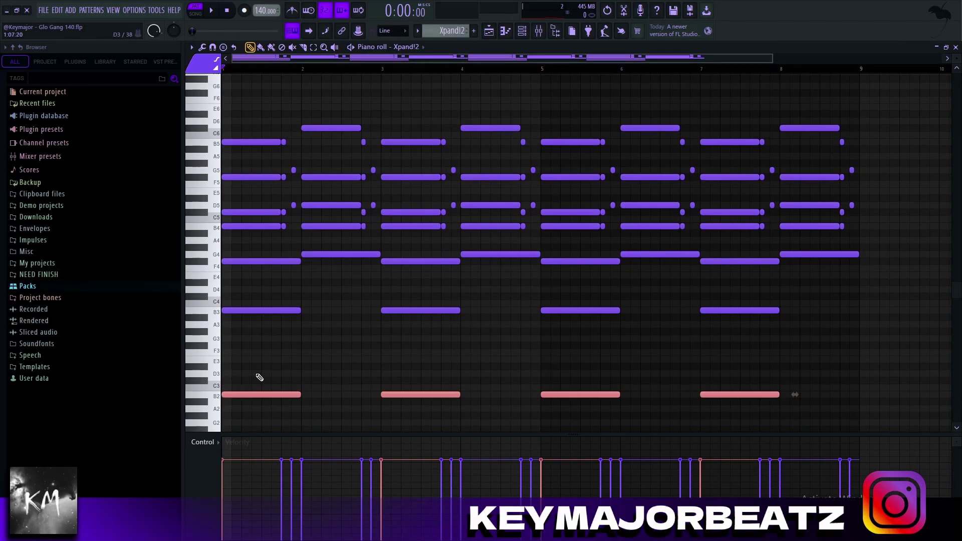
scroll(319, 371, down, 2)
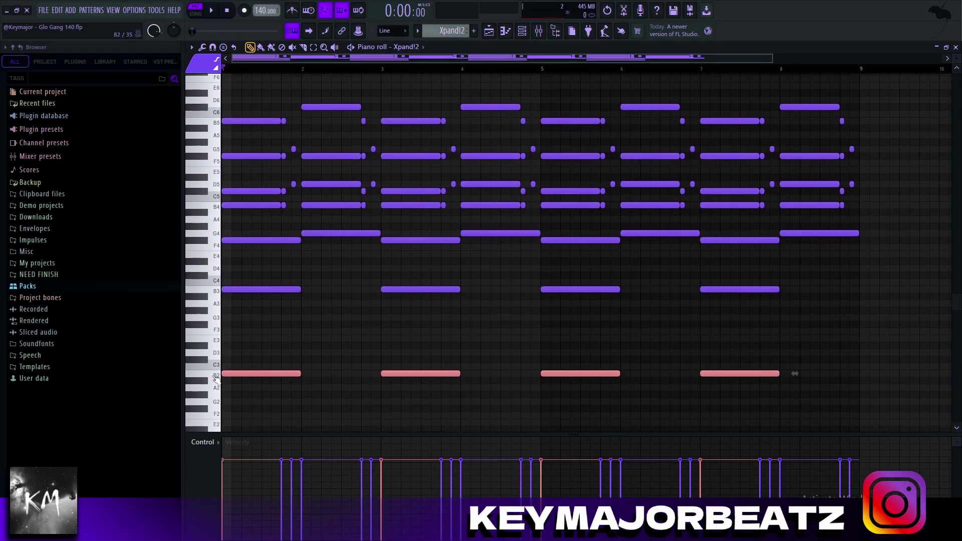
scroll(215, 378, down, 2)
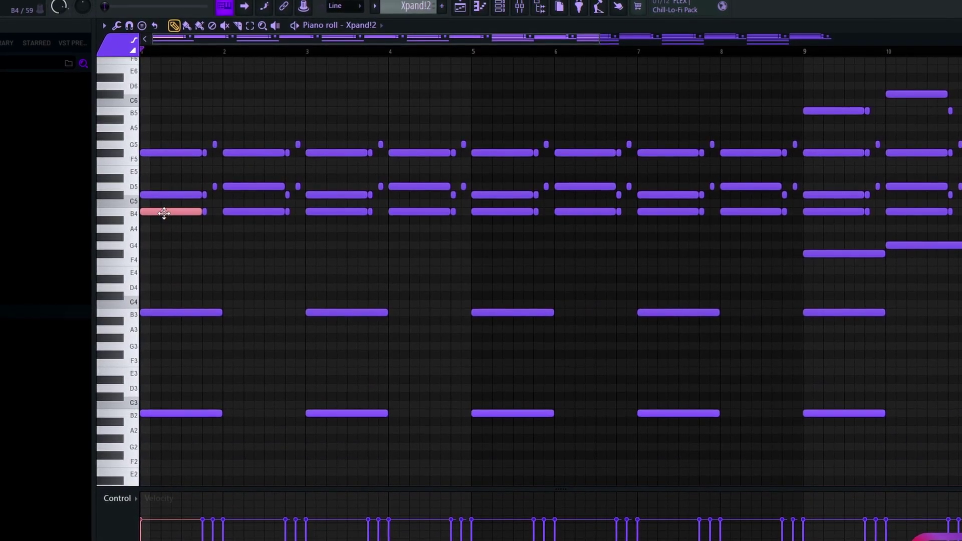
key(shift+Up)
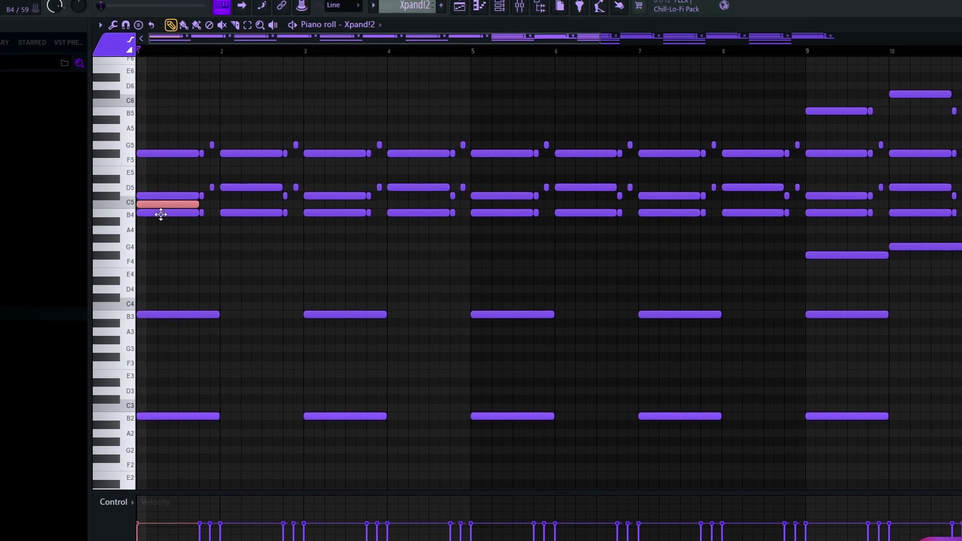
key(shift+Up)
key(shift+Up)
key(shift+Up)
key(shift+Up)
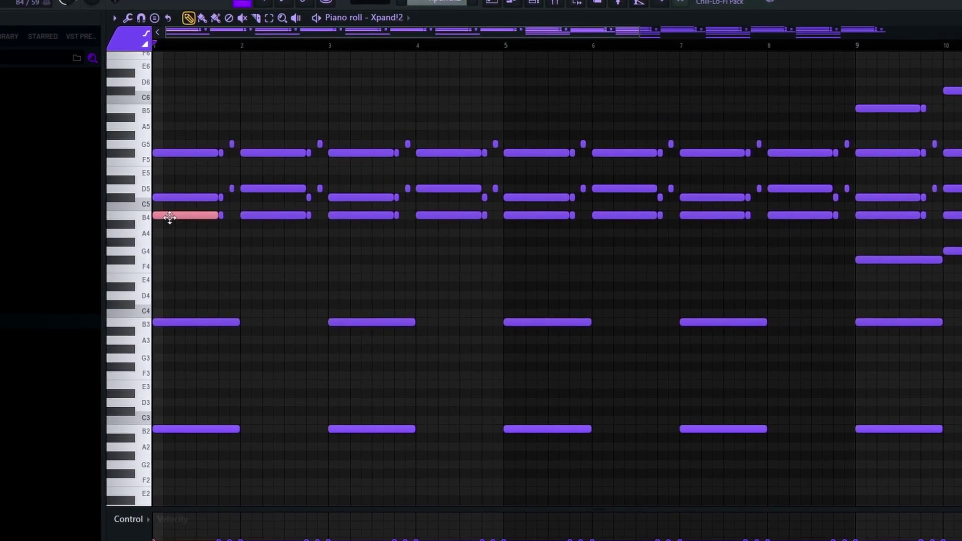
key(shift+Up)
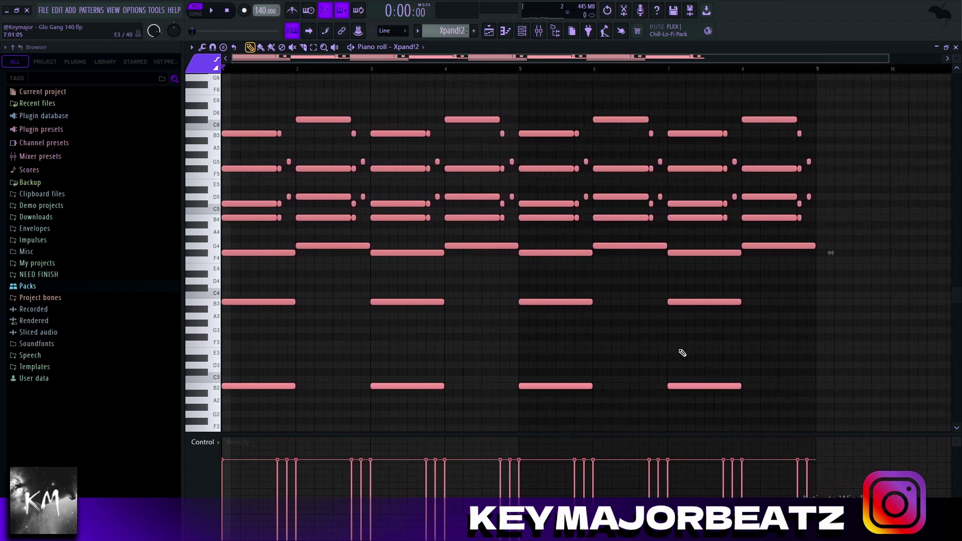
key(ctrl+d)
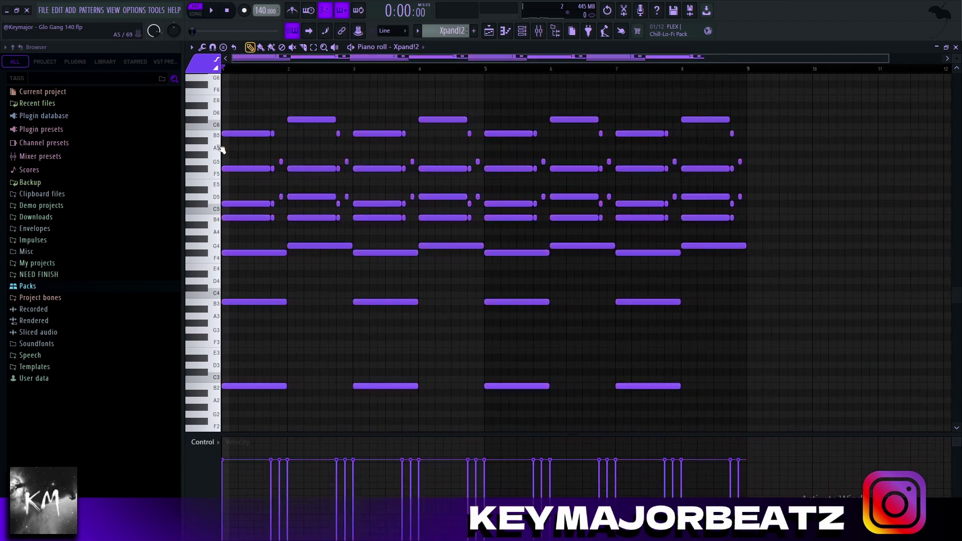
- Play the revoiced chords, then select the short notes ending the first bar
drag(219, 148, 218, 106)
key(space)
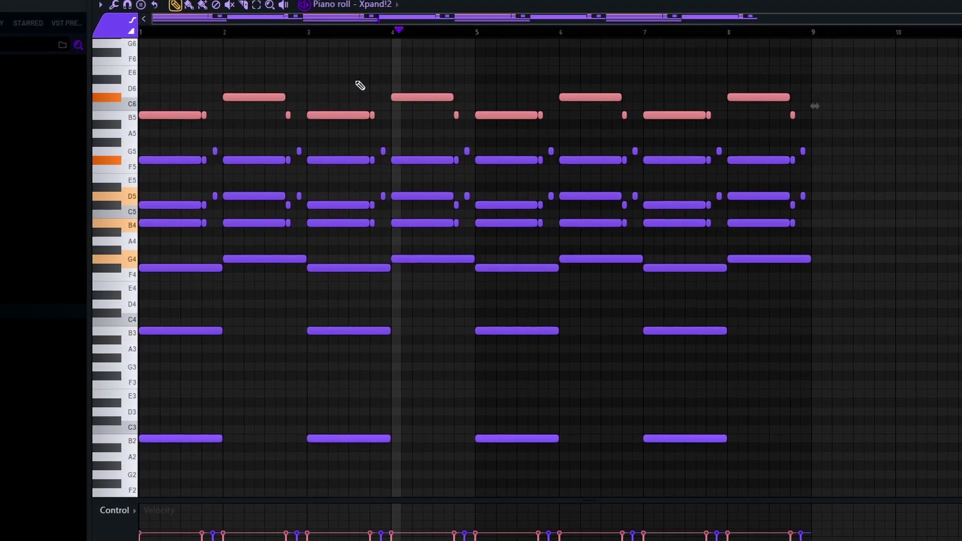
scroll(270, 256, up, 3)
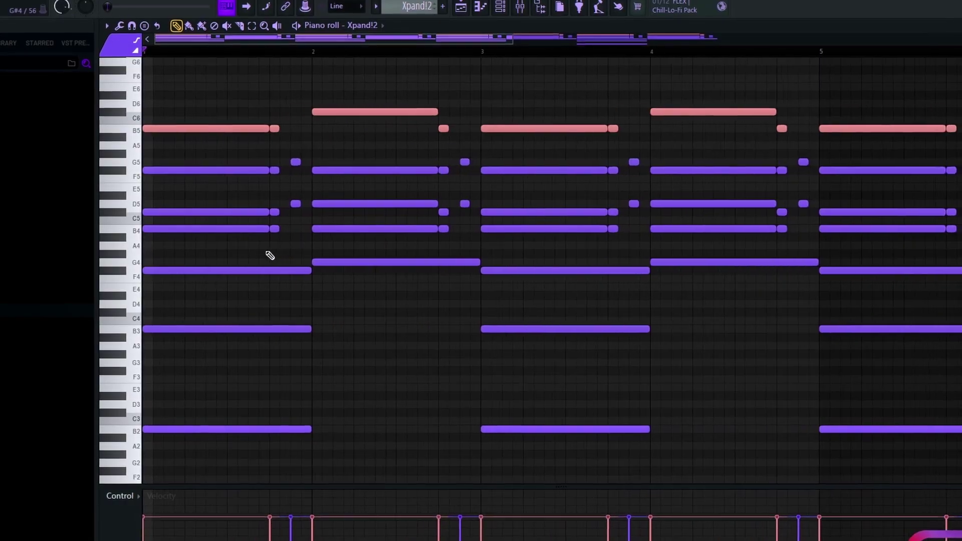
right_click(266, 252)
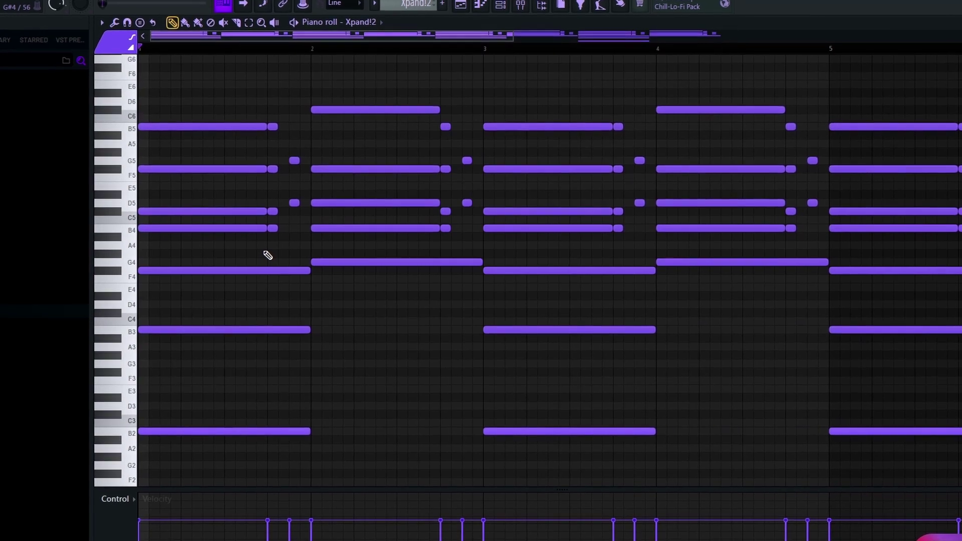
drag(289, 124, 292, 123)
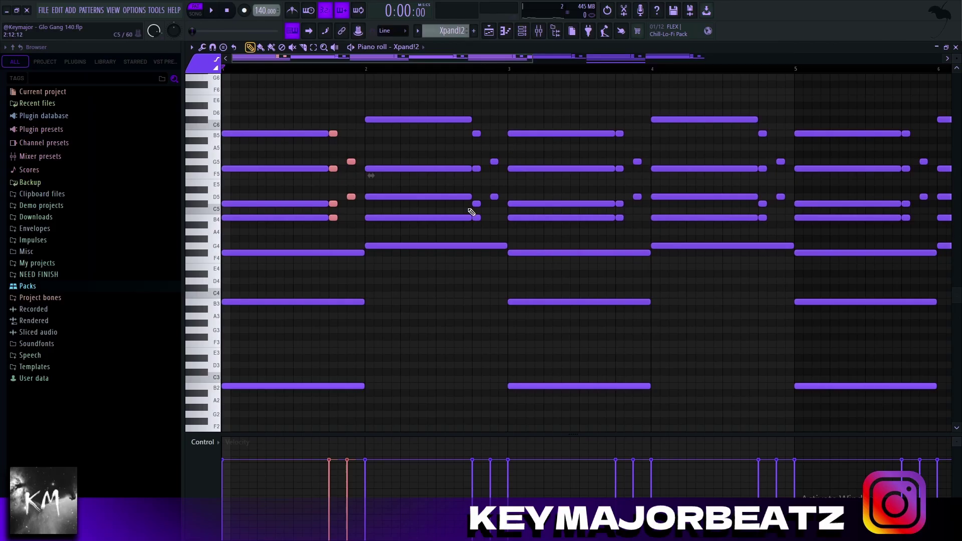
- Bring up the mixer and check the Ambience effect on Insert 1
scroll(484, 210, down, 3)
click(522, 32)
click(522, 32)
click(539, 31)
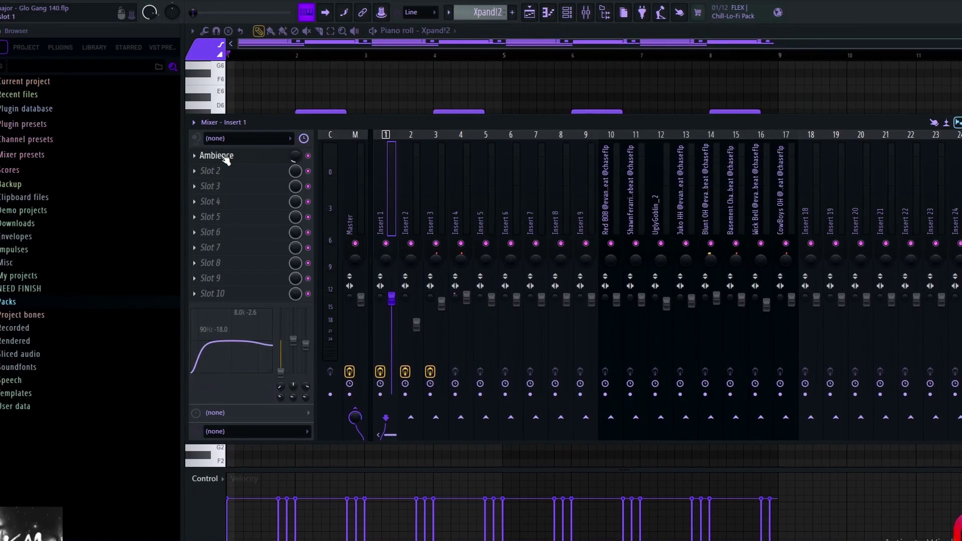
click(226, 157)
click(234, 160)
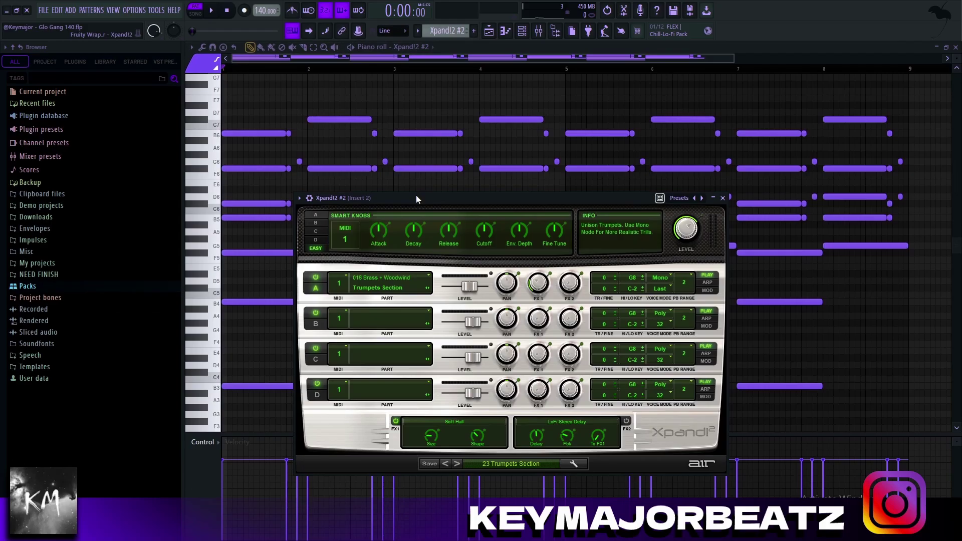
- Load the Trumpets Section preset on Xpand!2 #2 and open Effectrix on Insert 2
drag(416, 194, 407, 128)
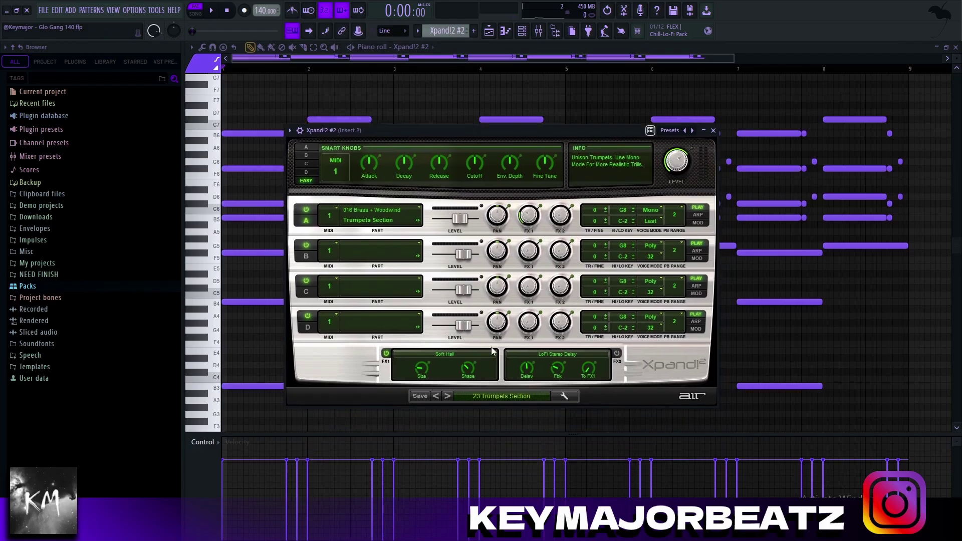
click(485, 396)
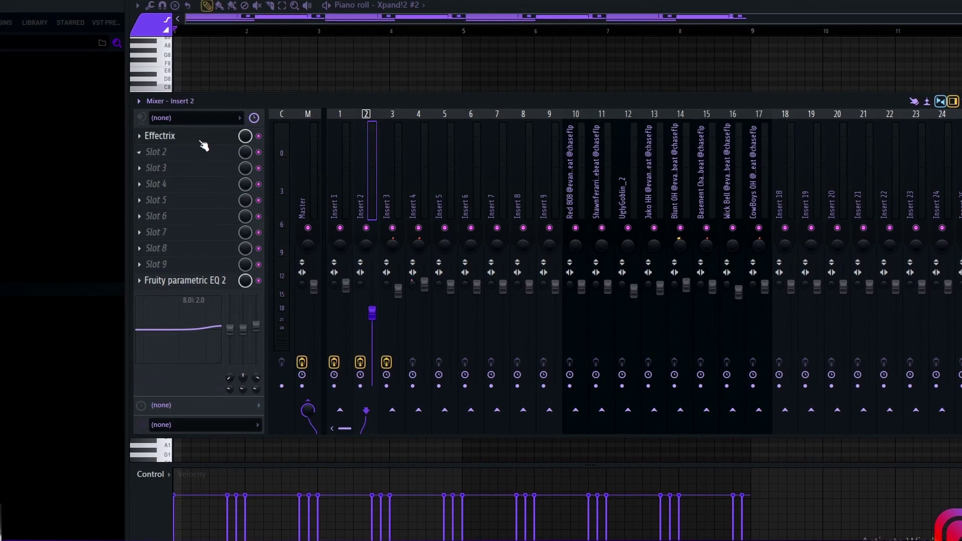
click(203, 142)
drag(325, 154, 324, 123)
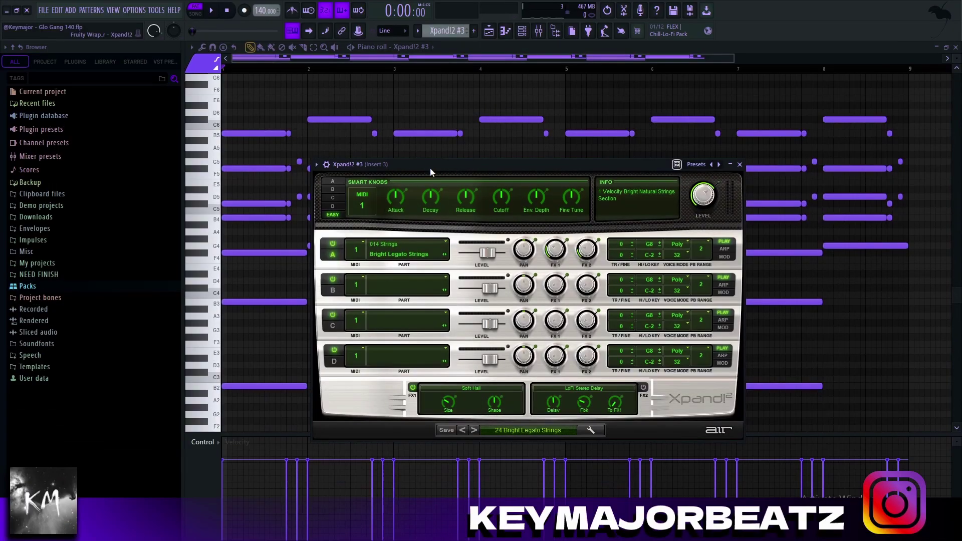
- Choose a 16 Strings preset for Xpand!2 #3 and add Ambience with a ~275 Hz low cut to Insert 3
drag(430, 169, 431, 162)
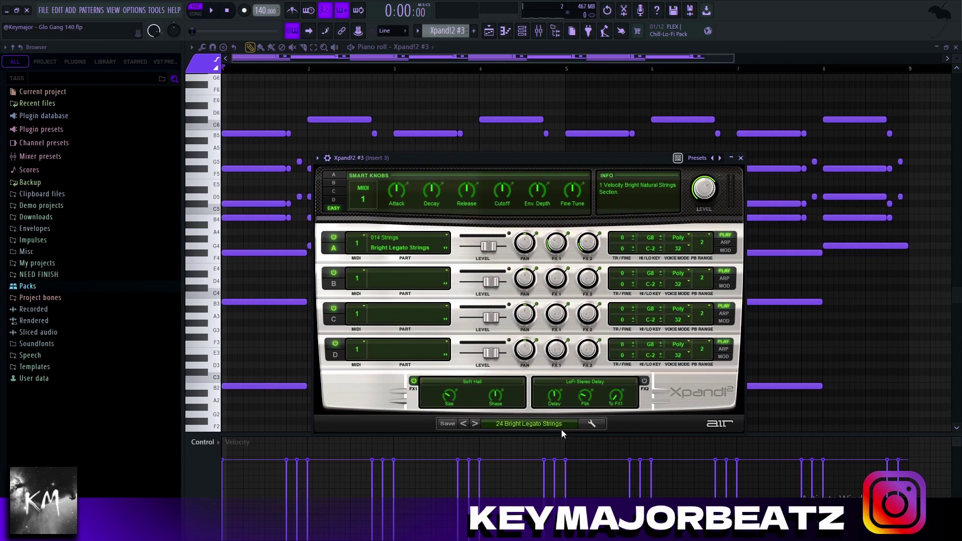
click(542, 426)
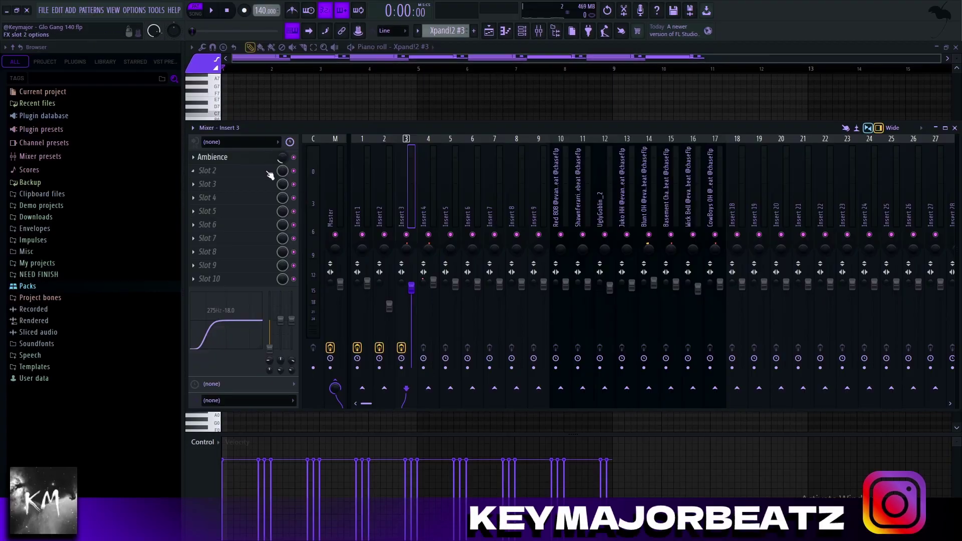
click(258, 163)
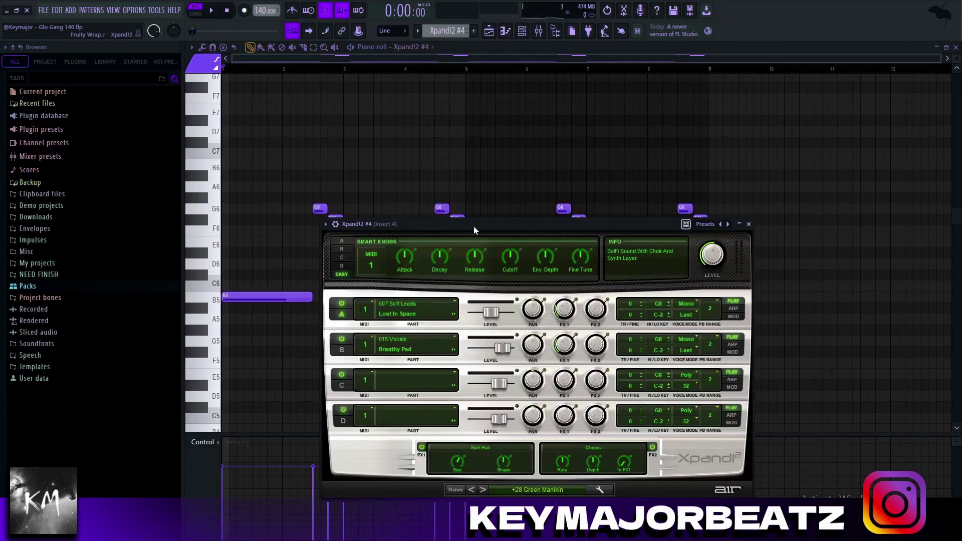
drag(474, 227, 467, 137)
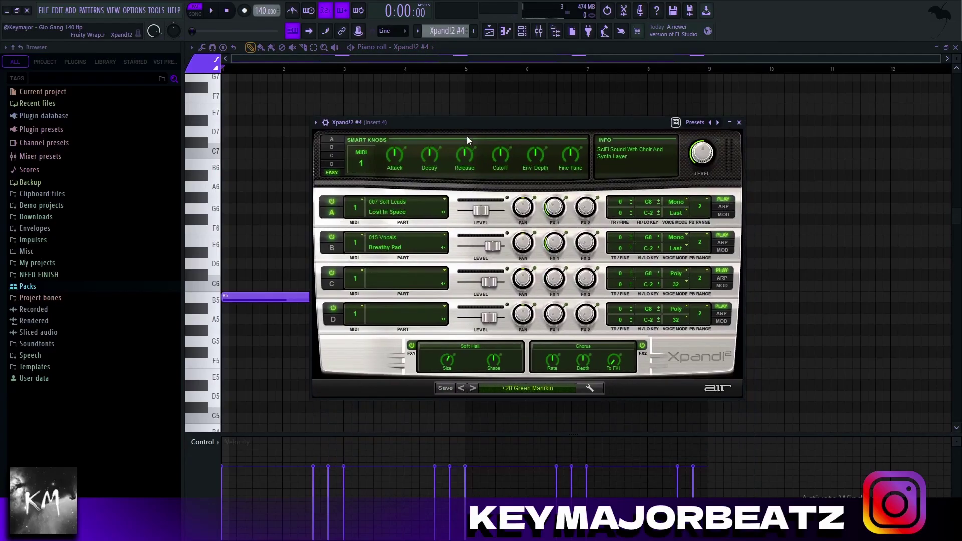
- Load the Green Manikin preset on Xpand!2 #4, select its G6/F#6 lead notes, and show Insert 4
click(532, 387)
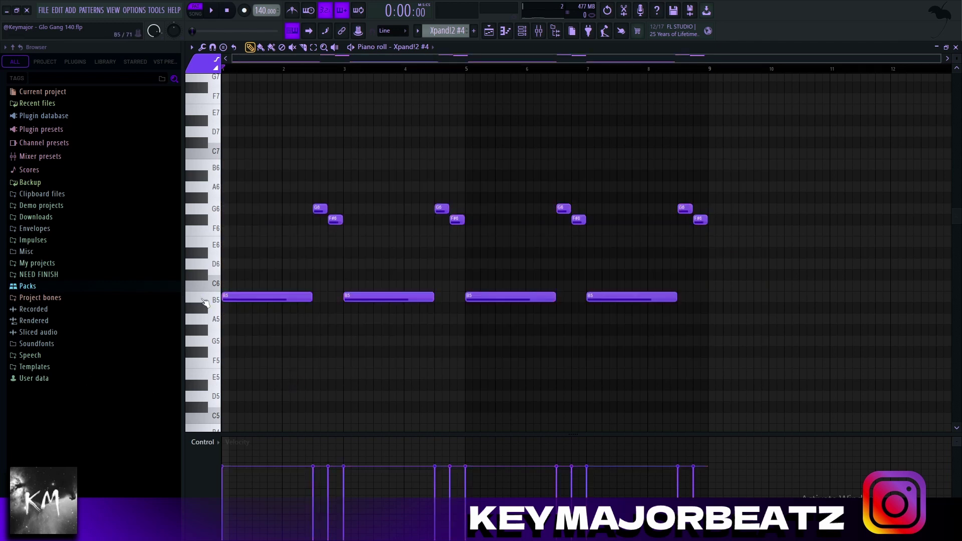
drag(216, 227, 211, 209)
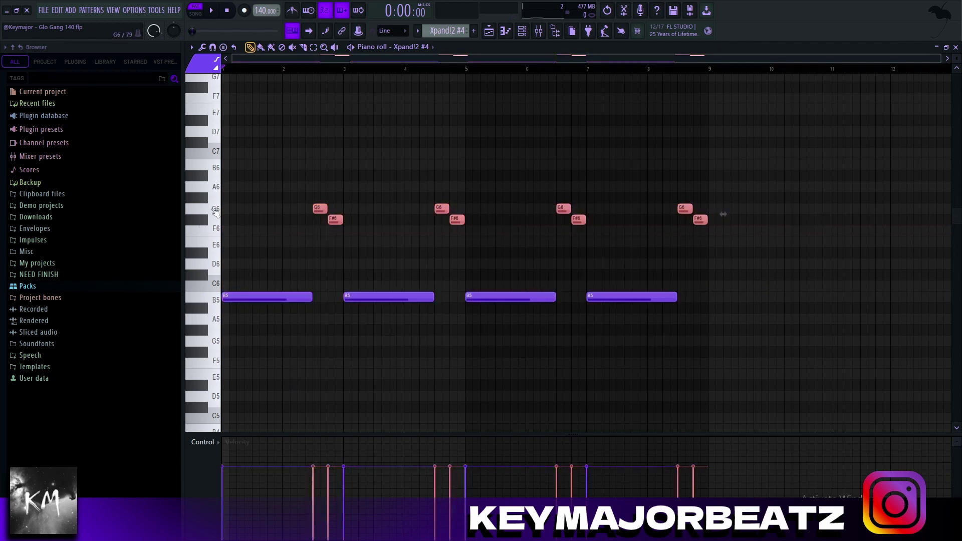
key(F9)
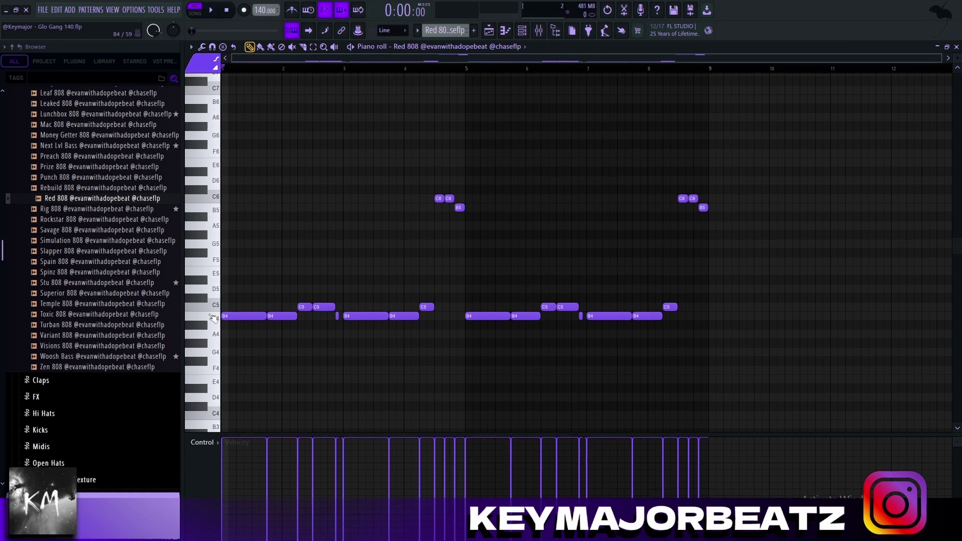
- Select the B4 808 notes and inspect the Red 808 volume envelope
drag(258, 323, 323, 307)
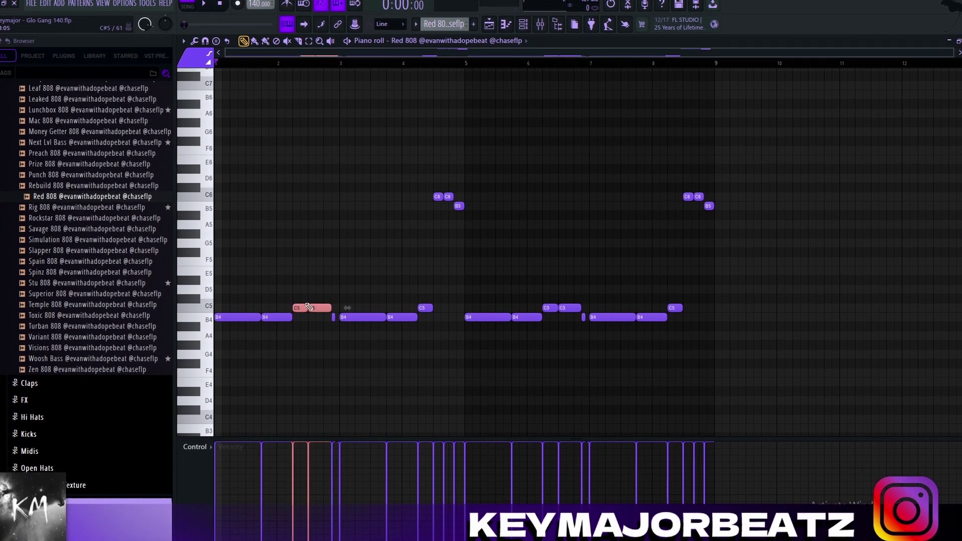
ctrl+click(382, 254)
scroll(459, 311, up, 5)
drag(471, 302, 469, 301)
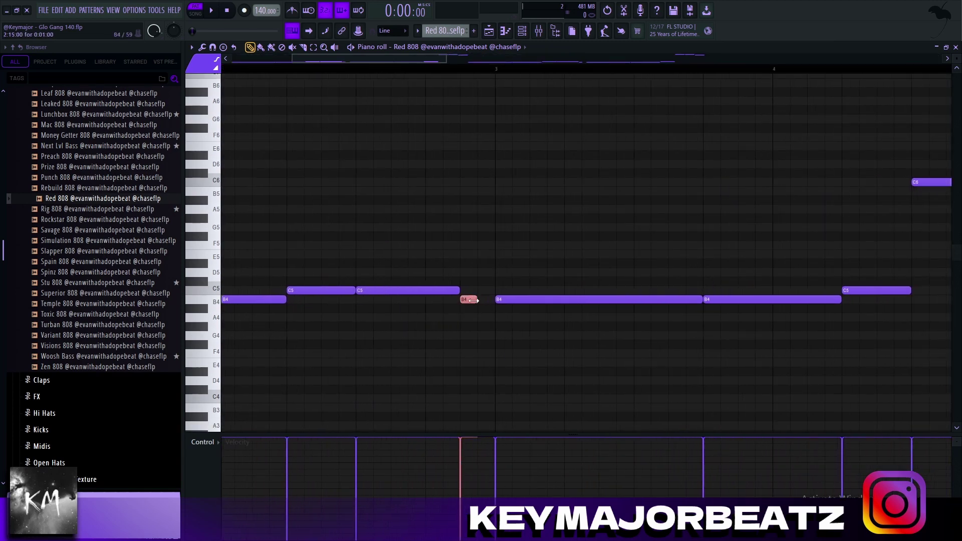
scroll(479, 265, down, 2)
double_click(474, 47)
click(289, 142)
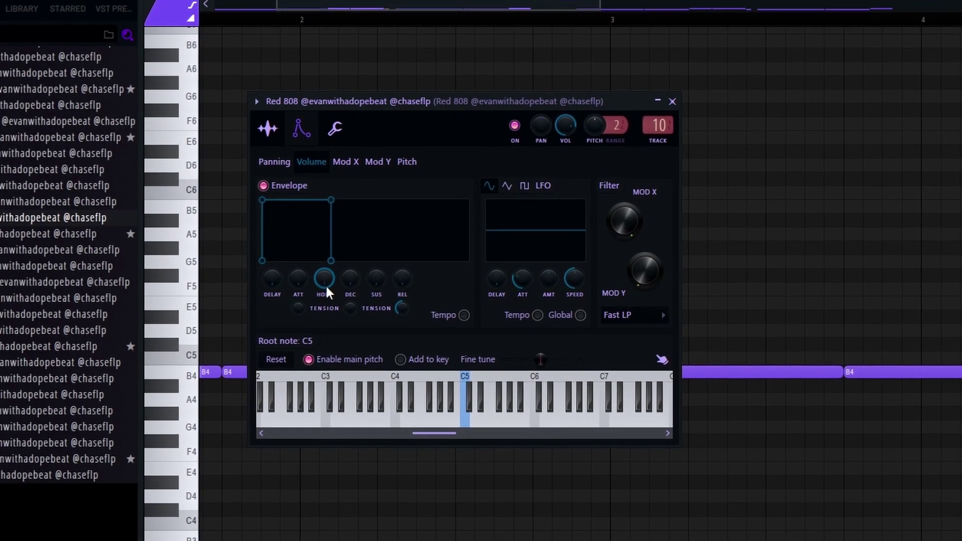
click(673, 101)
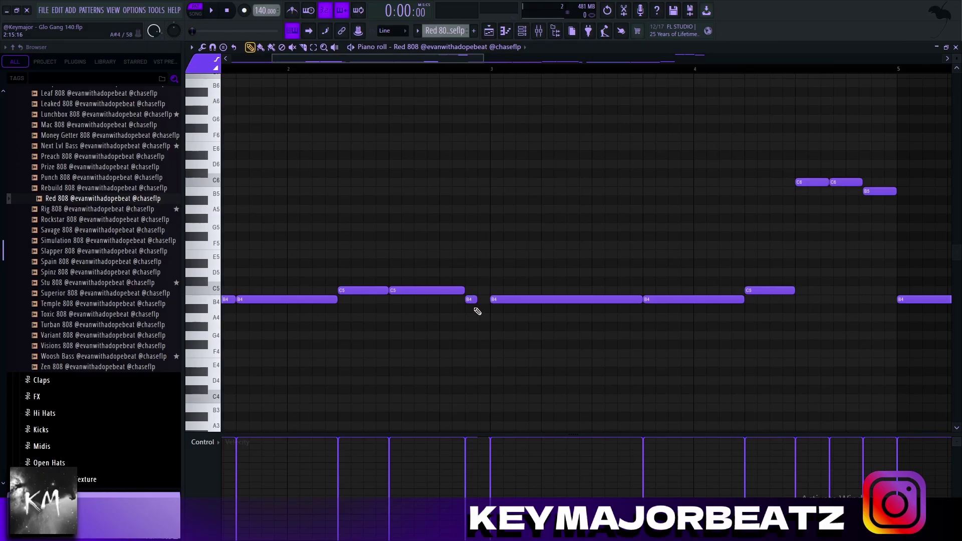
- Select the closing C6, C6 and B5 notes and set snapping to 1/3 step
scroll(477, 297, down, 3)
drag(603, 211, 538, 178)
scroll(602, 211, up, 3)
click(408, 33)
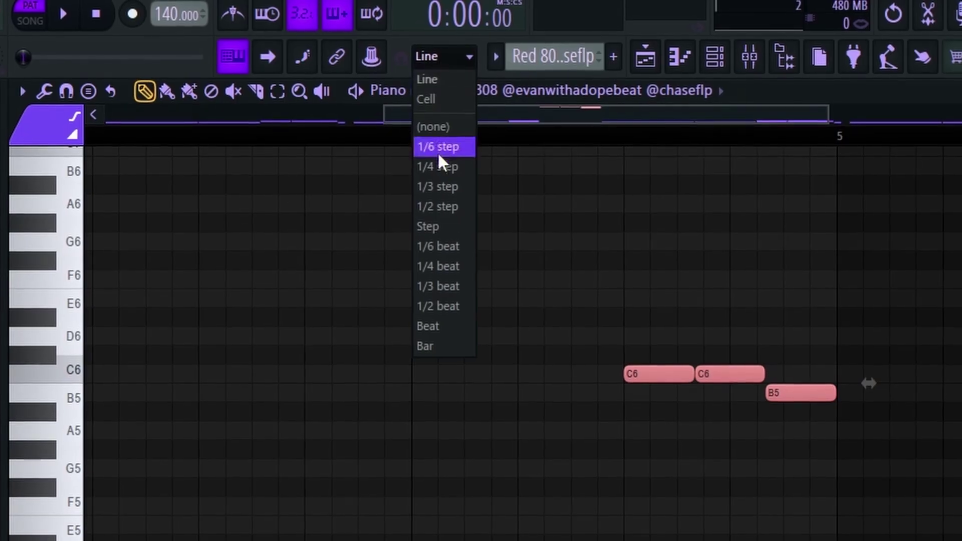
click(446, 184)
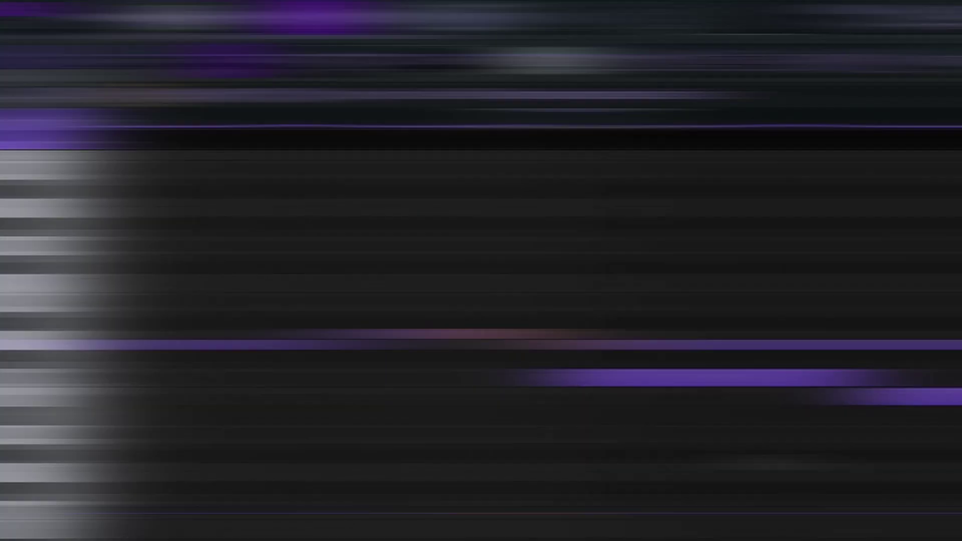
- Shift the closing 808 notes and locate the snare sample in the browser
key(ctrl+Up)
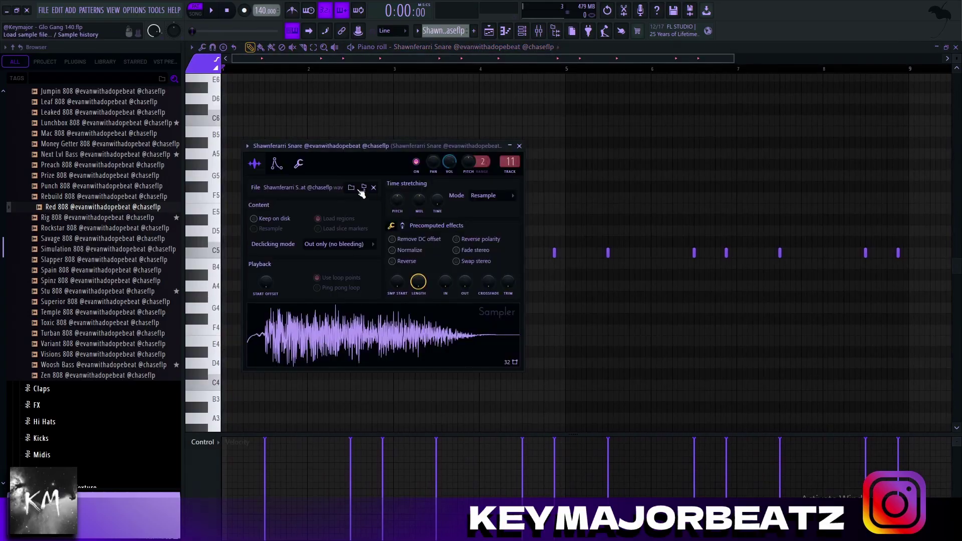
click(362, 191)
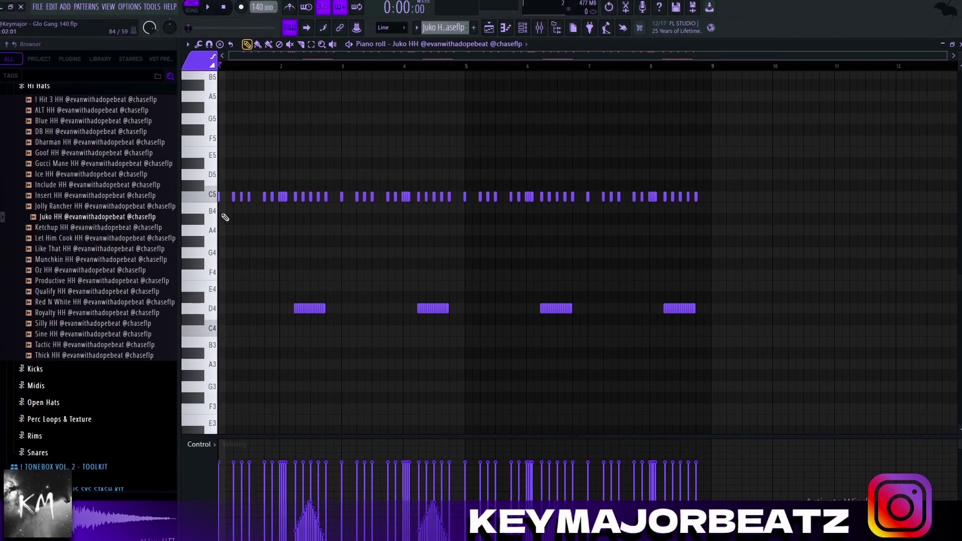
- Lengthen an early C5 Juko HH hit and chop it into a hi-hat roll with Alt+U
ctrl+click(205, 195)
scroll(219, 215, up, 1)
scroll(220, 216, up, 3)
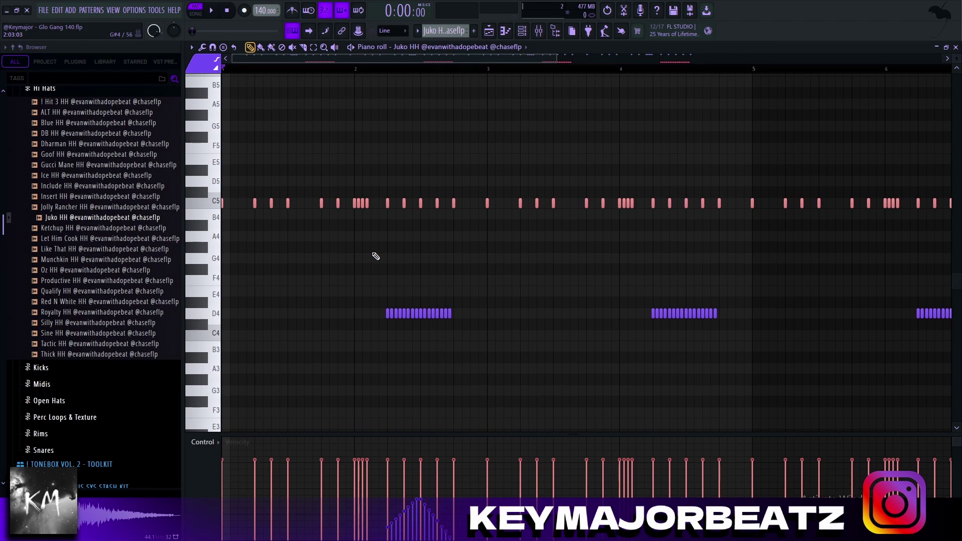
scroll(342, 235, up, 2)
drag(349, 228, 362, 213)
drag(399, 167, 416, 163)
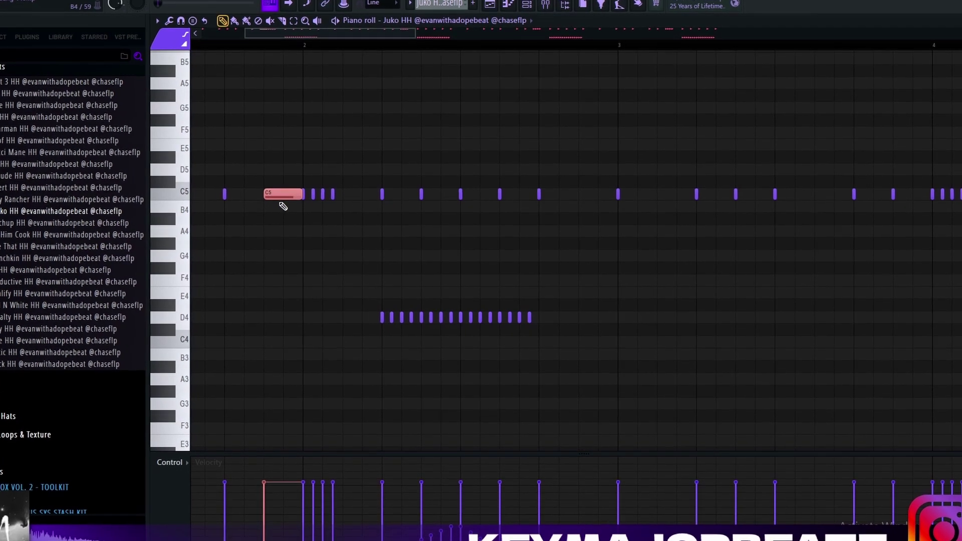
key(alt+u)
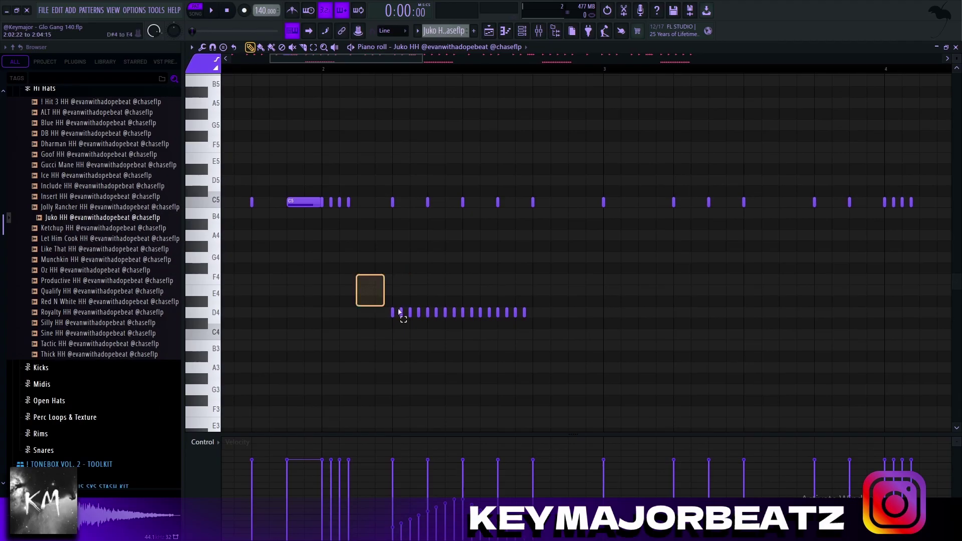
drag(396, 409, 443, 411)
right_click(500, 434)
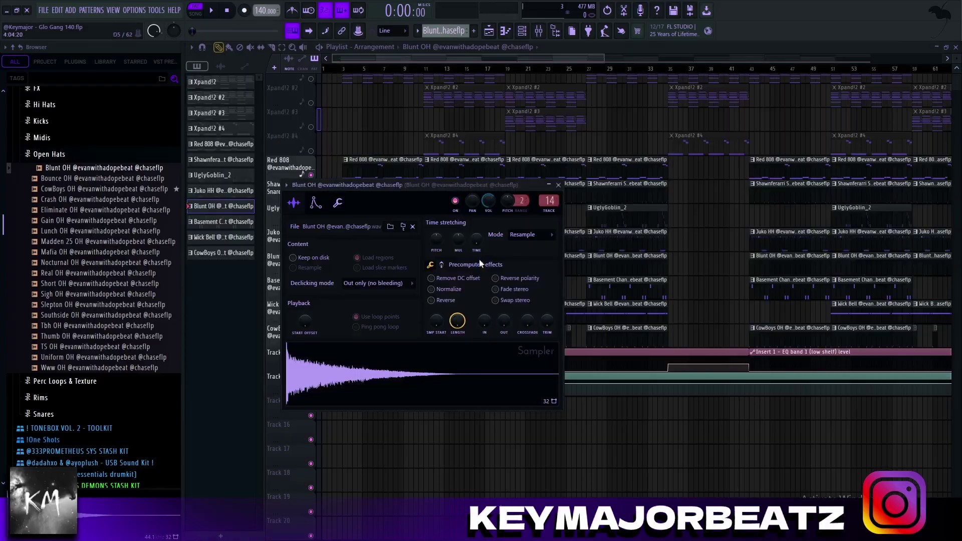
- Open the Blunt OH and Basement Chant clips' notes and play the Basement Chant pattern
key(Escape)
double_click(474, 267)
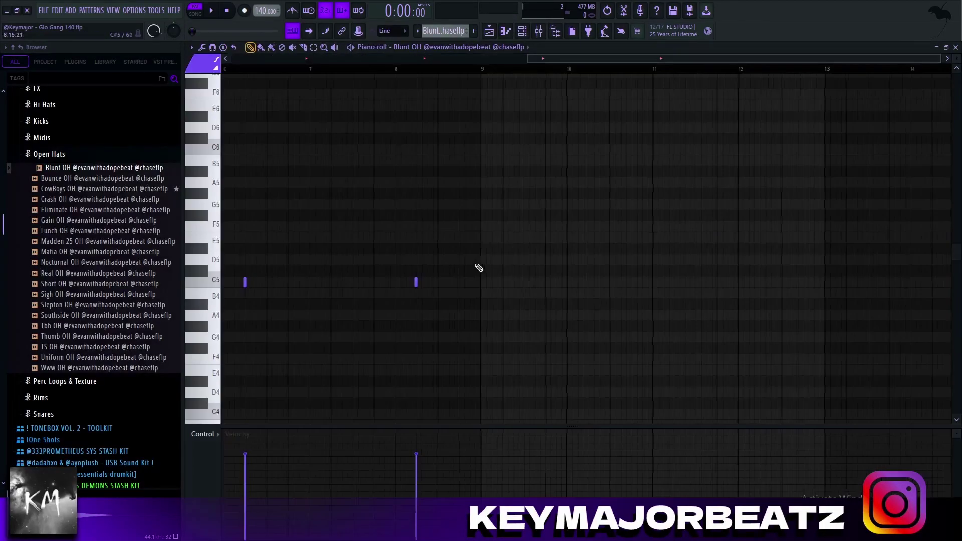
scroll(475, 221, left, 5)
key(Escape)
double_click(472, 288)
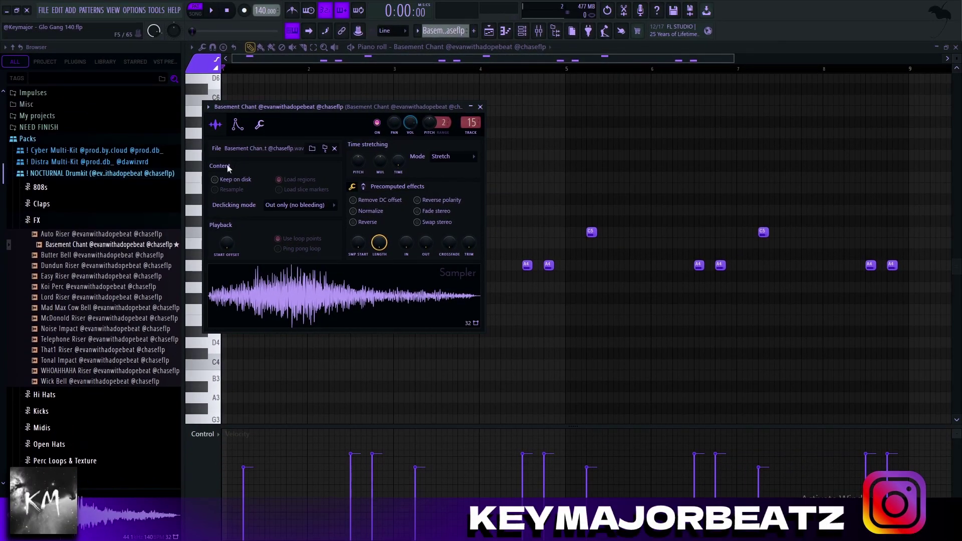
key(Escape)
key(space)
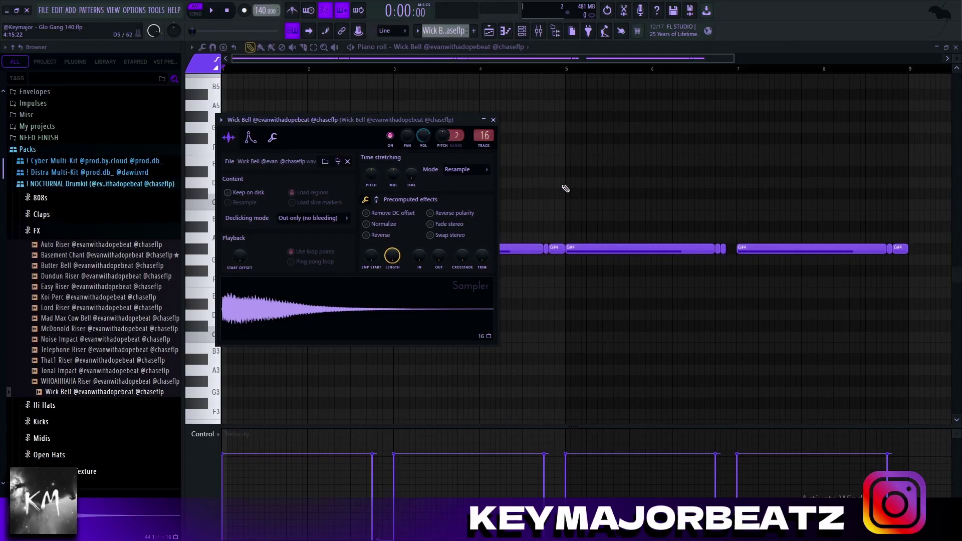
- Drop the short Wick Bell note's velocity to 55% and play back the UglyGoblin_2 melody
key(Escape)
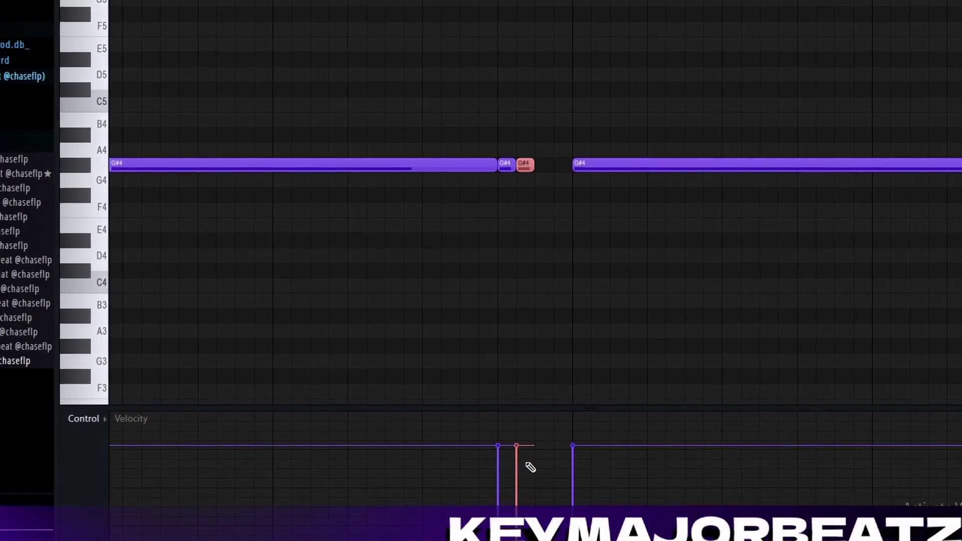
drag(526, 466, 526, 516)
scroll(479, 355, down, 3)
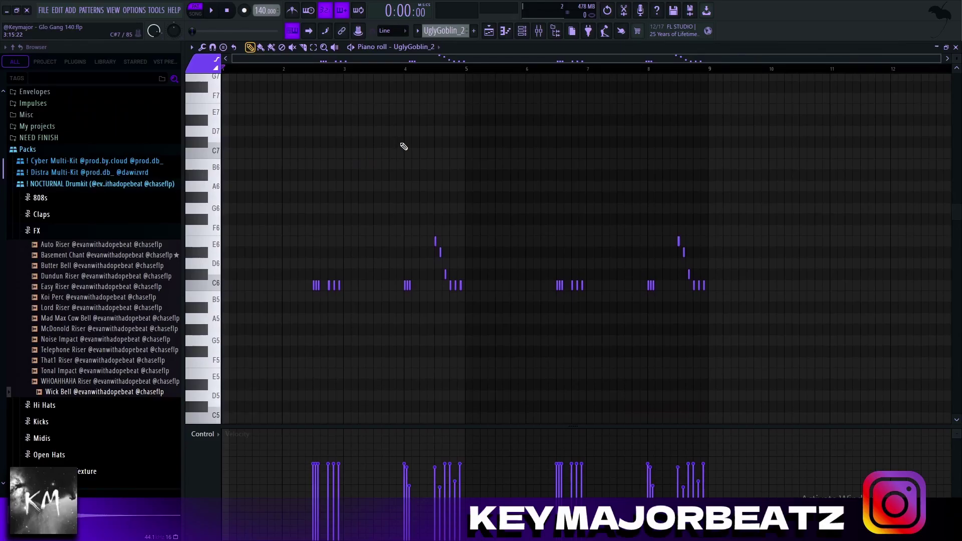
key(space)
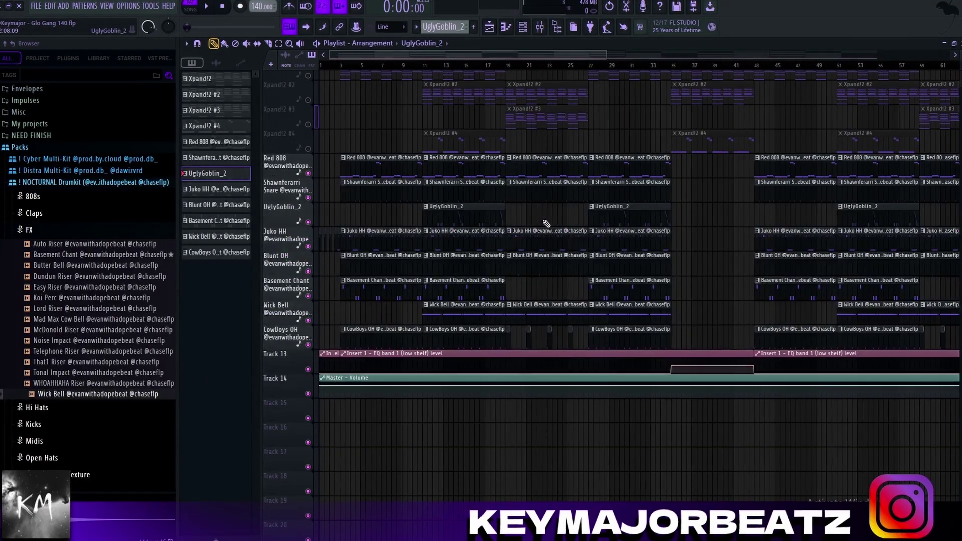
- Play the arrangement, select the opening-section clips, zoom toward bar 1, and stop playback
click(540, 25)
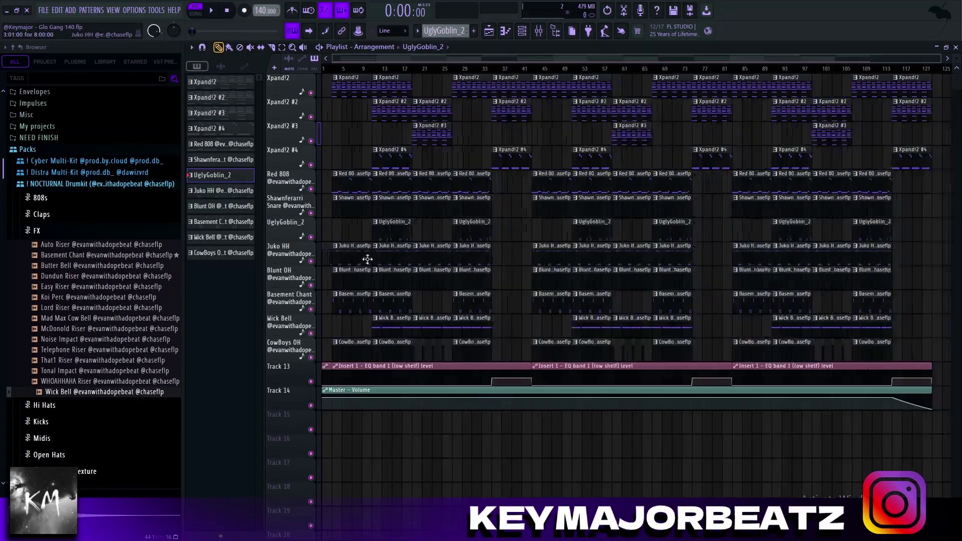
drag(354, 346, 469, 75)
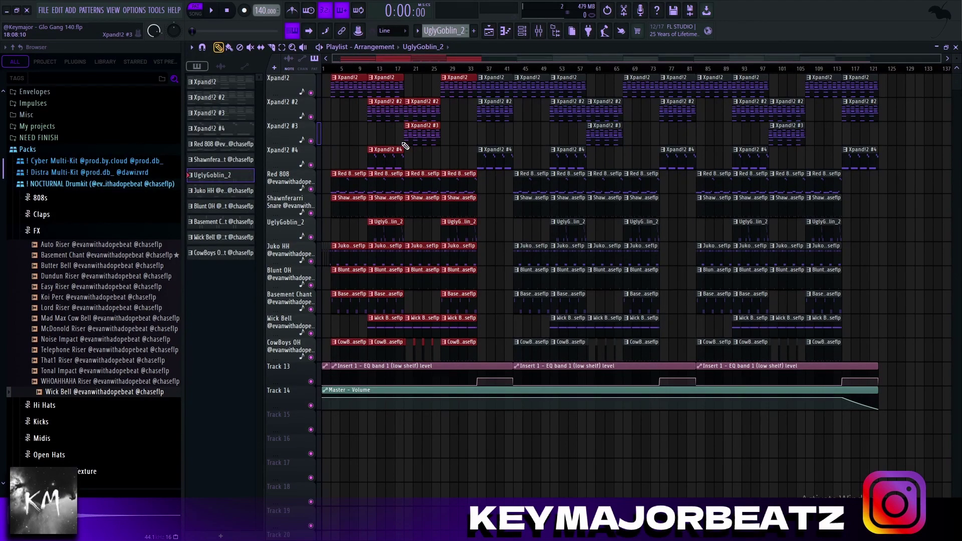
scroll(393, 247, up, 8)
scroll(359, 294, up, 4)
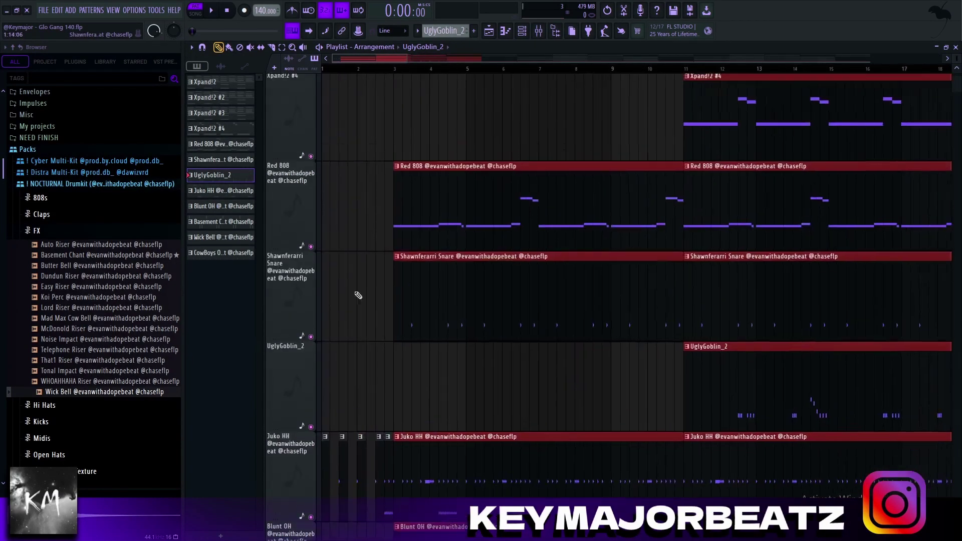
scroll(346, 341, up, 3)
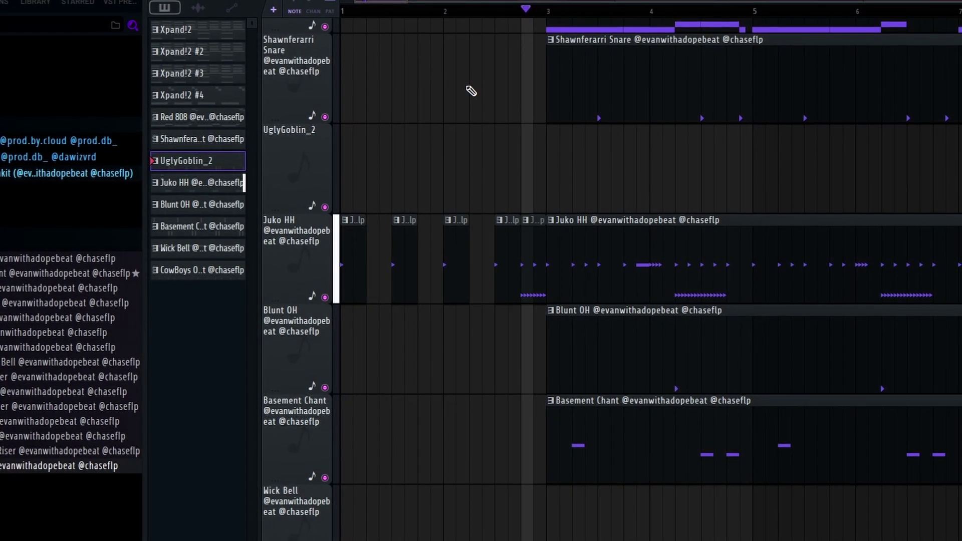
click(227, 8)
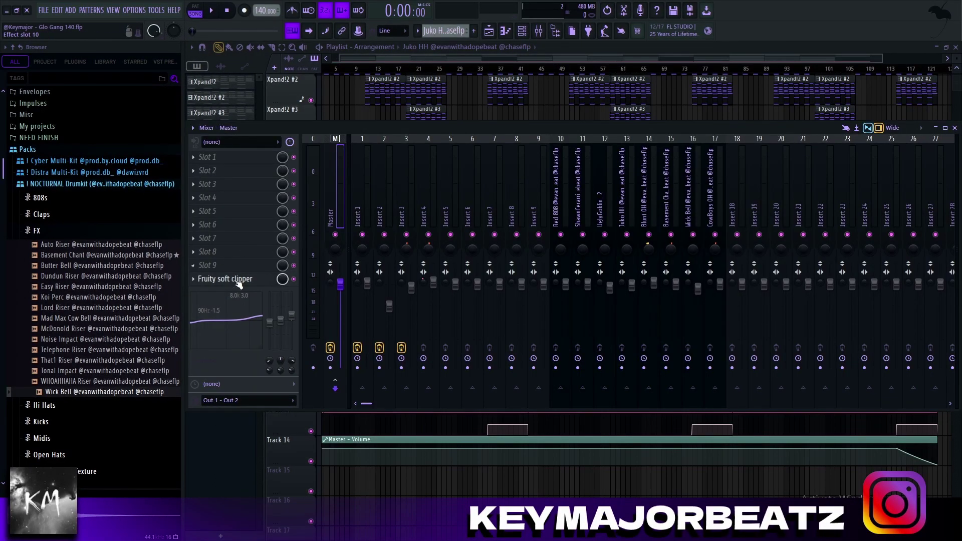
- Inspect the Fruity soft clipper settings on the Master channel, then close the plugin window
click(239, 284)
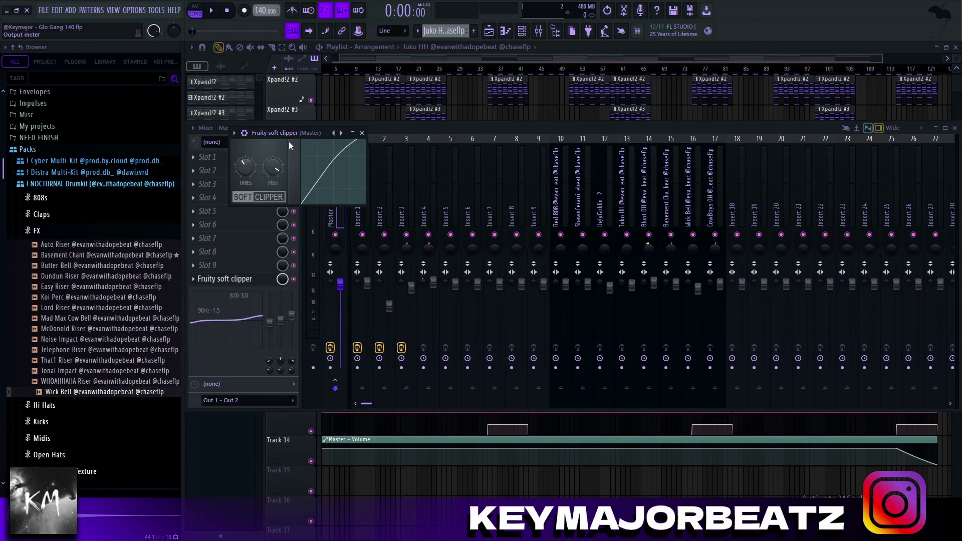
click(362, 132)
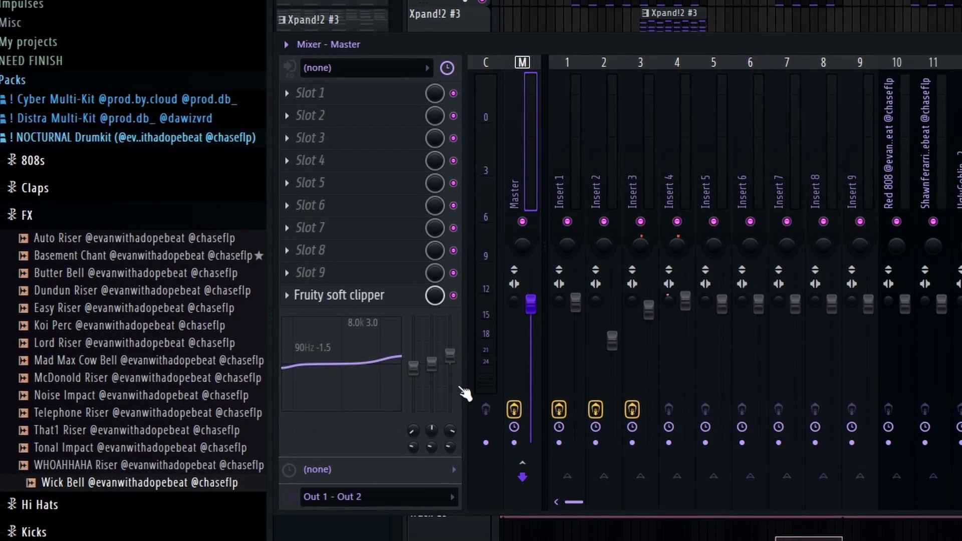